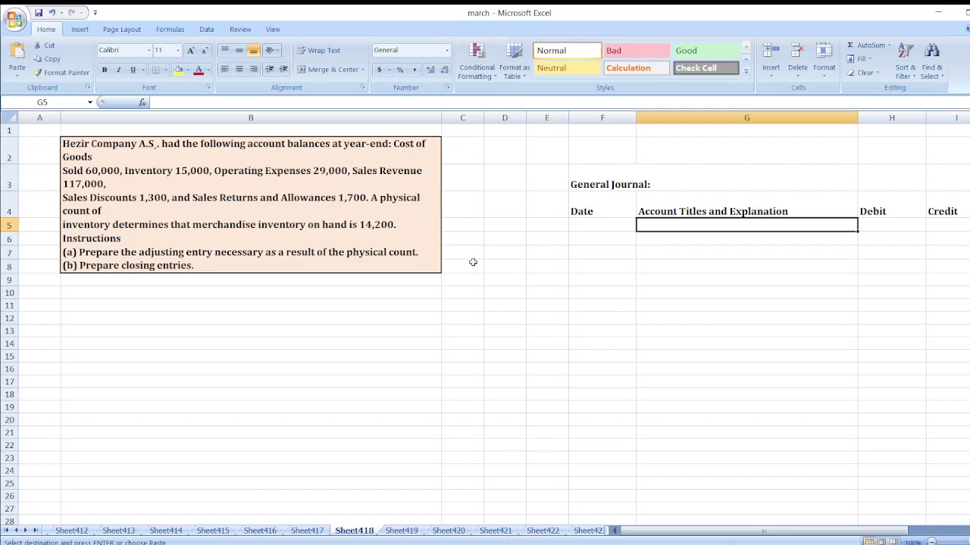
Label the adjusting entry "a)" in cell E6 beside the general journal
left_click(547, 237)
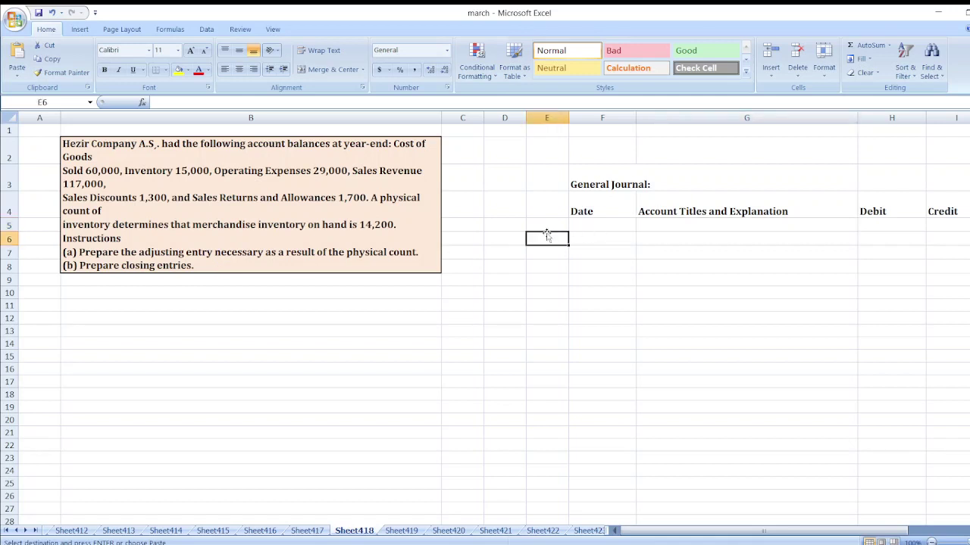
type("a)")
key("Return")
Enter the adjusting entry's account titles, Cost of Goods Sold in G6 and Inventory in G7
key("Right")
key("Right")
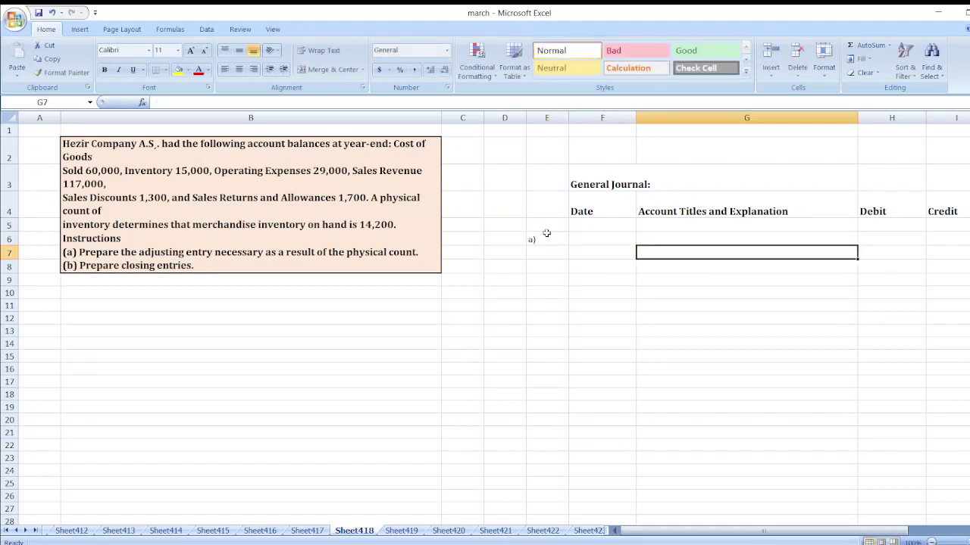
key("Up")
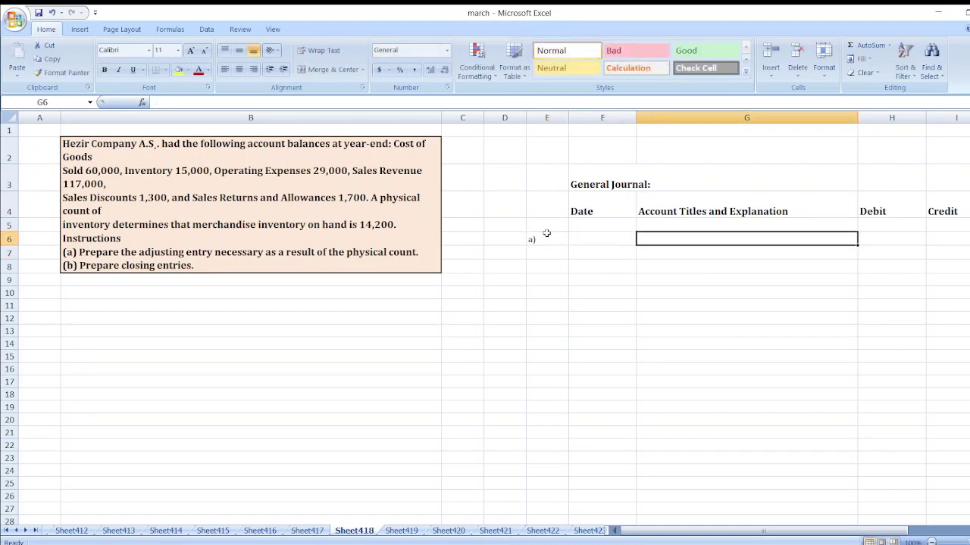
type("Cost og")
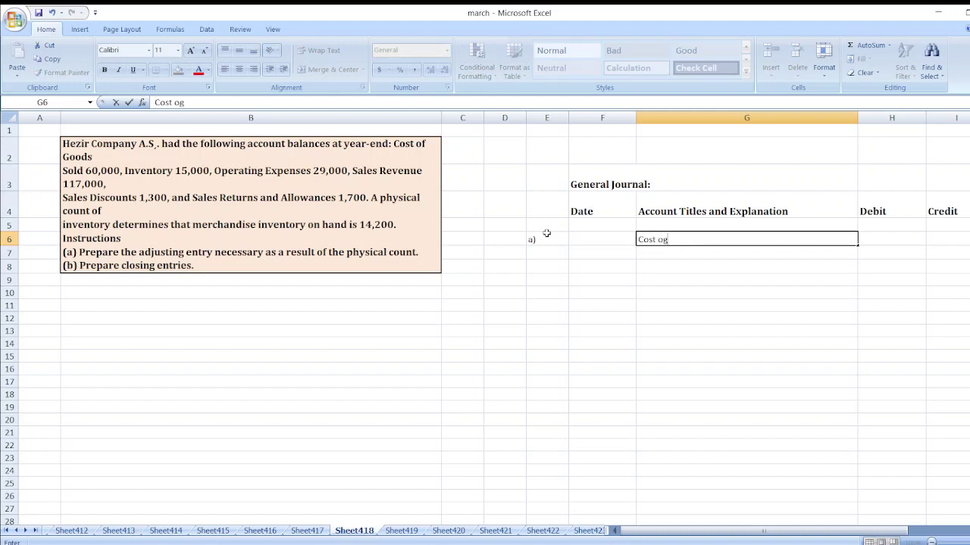
key("BackSpace")
type("f Goods Sold")
key("Return")
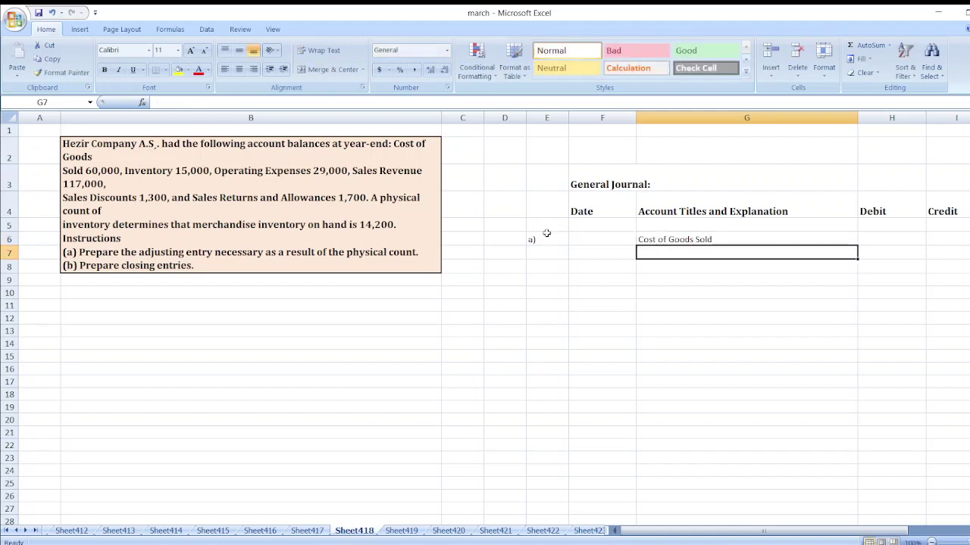
type("Inventory")
key("Right")
key("Right")
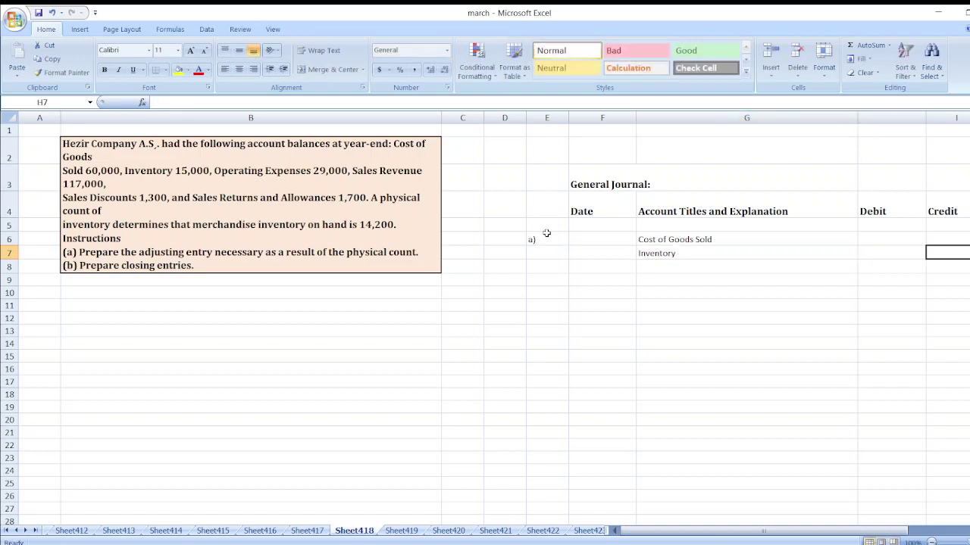
key("Up")
key("Left")
type("=")
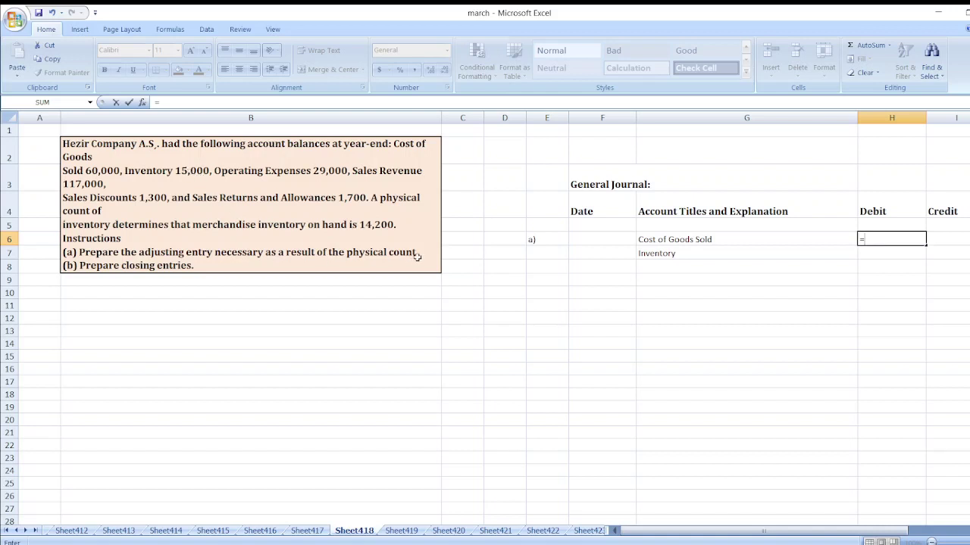
type("=")
key("BackSpace")
type("15000")
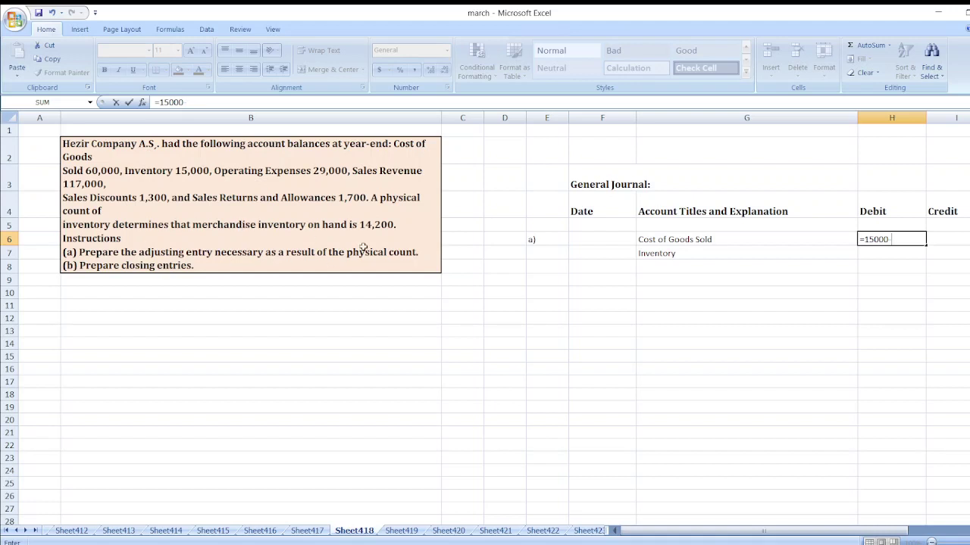
type("-14200")
key("Return")
Enter the Inventory credit in I7 as the formula =H6
key("Right")
type("=H6")
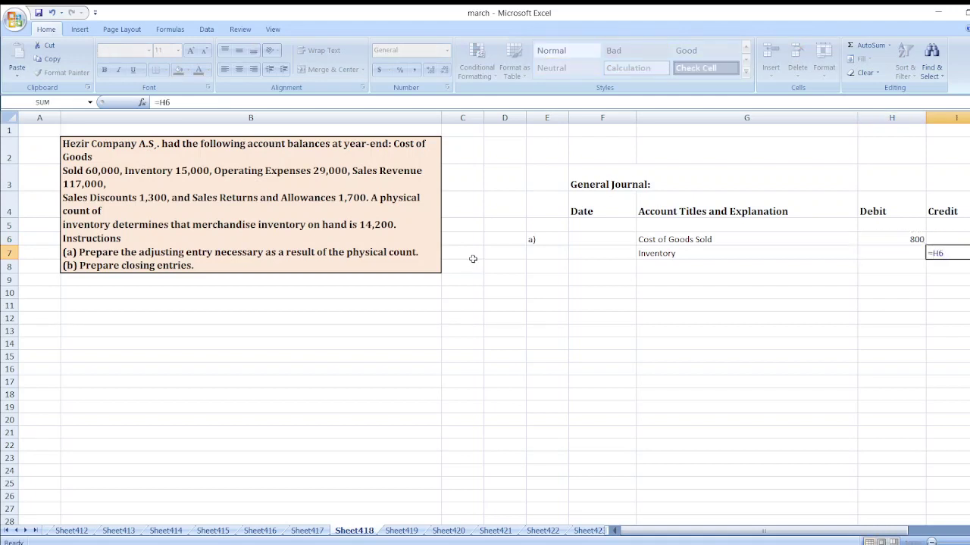
key("Return")
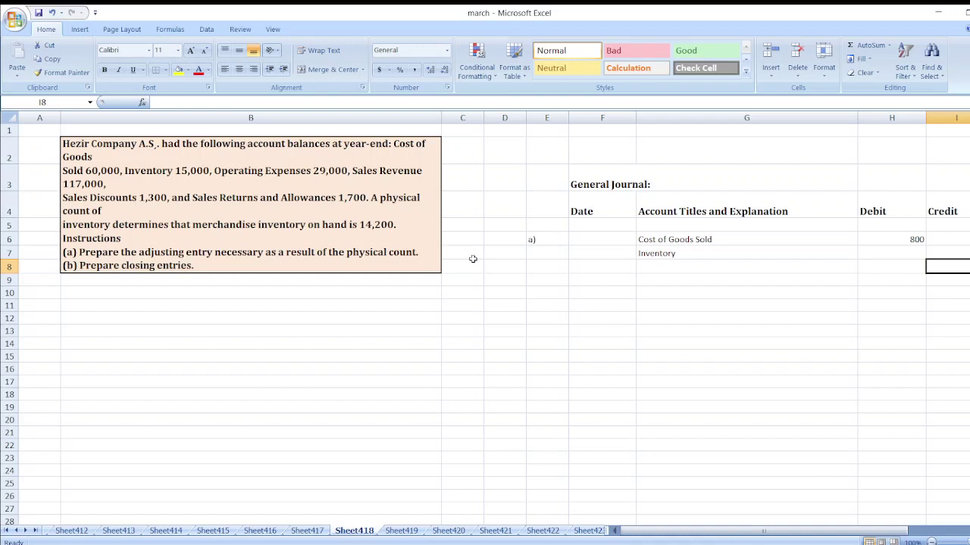
Label the closing entries "b)" in cell E9
left_click(532, 282)
type("b)")
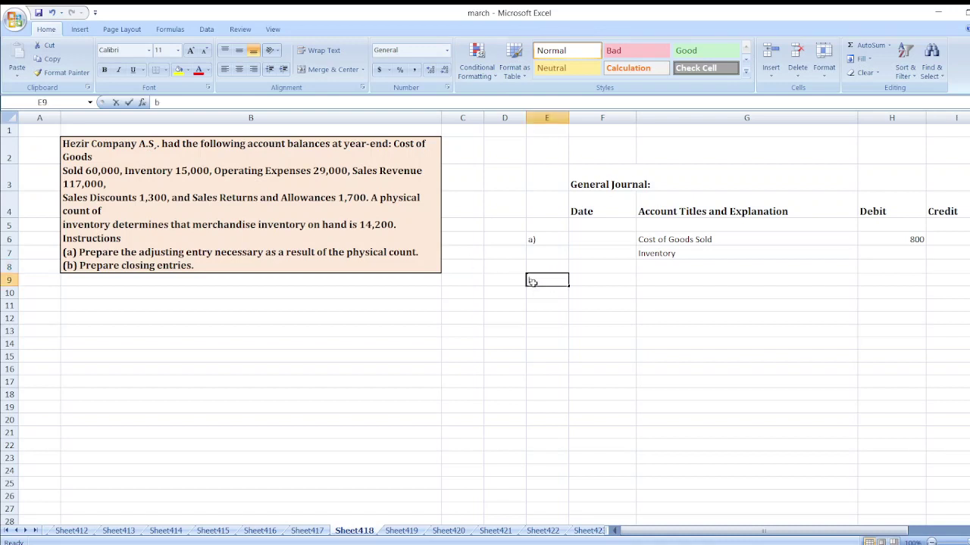
key("Escape")
Enter the first closing entry's account titles, Sales Revenue in G9 and Income Summary in G10
key("Right")
key("Right")
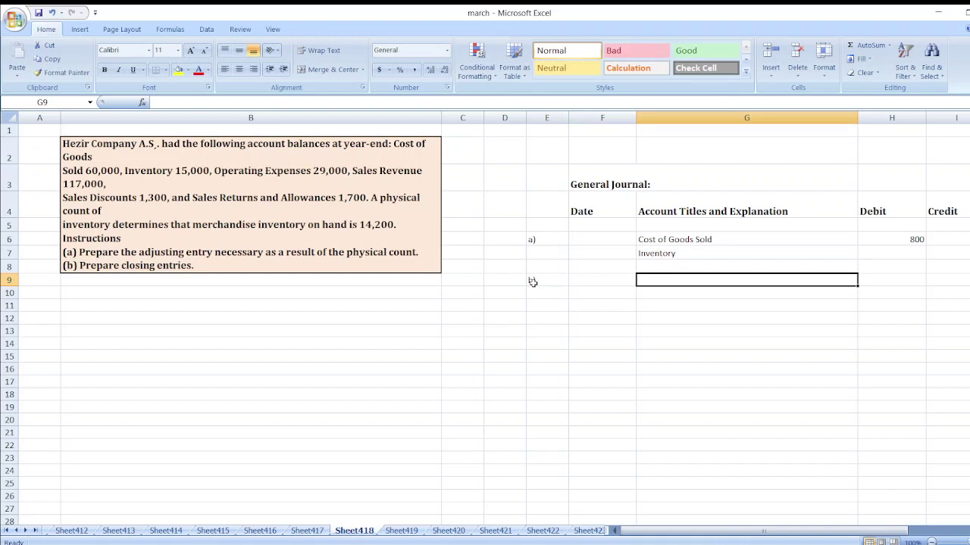
type("Sale")
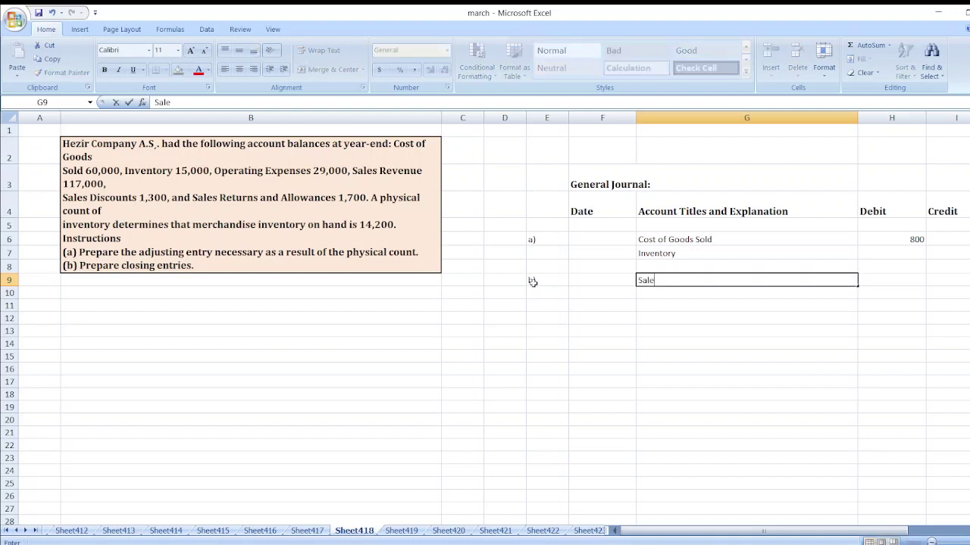
type("s Revenue")
key("Return")
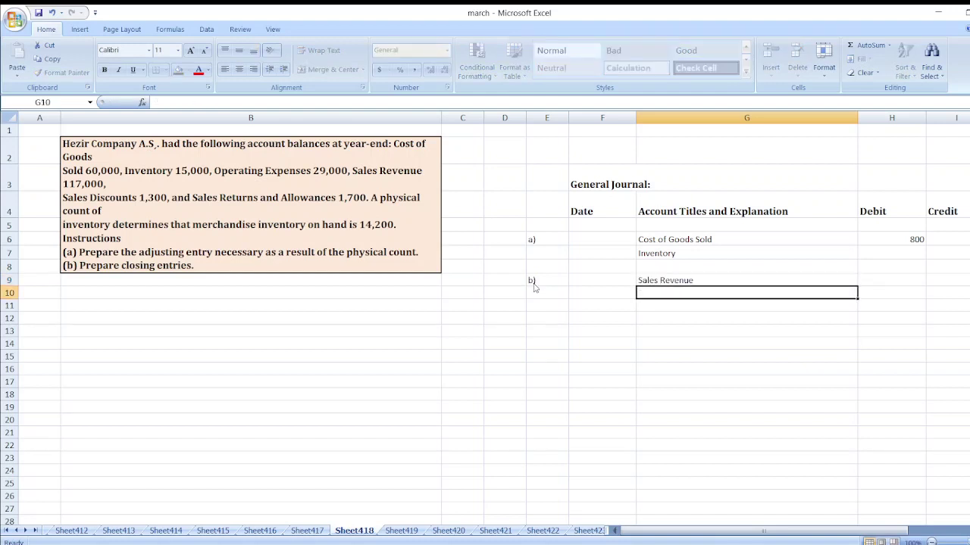
type("Income Sum")
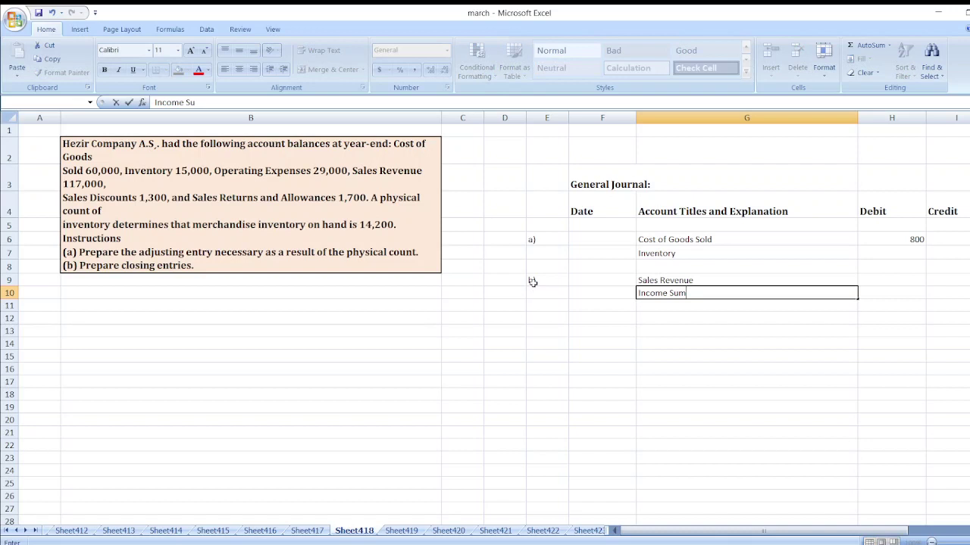
type("mary")
key("Return")
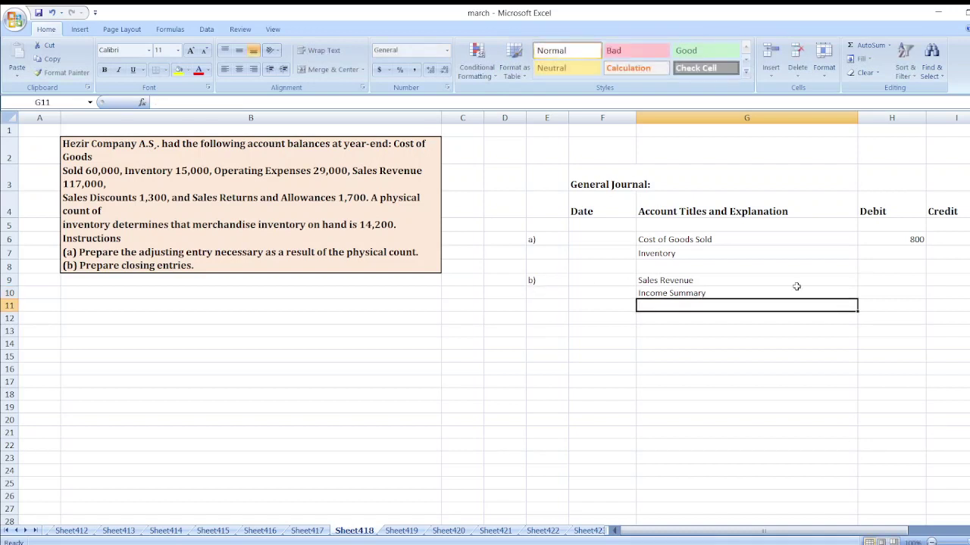
Enter $117000 as the Sales Revenue debit in H9 and as the Income Summary credit in I10
left_click(868, 282)
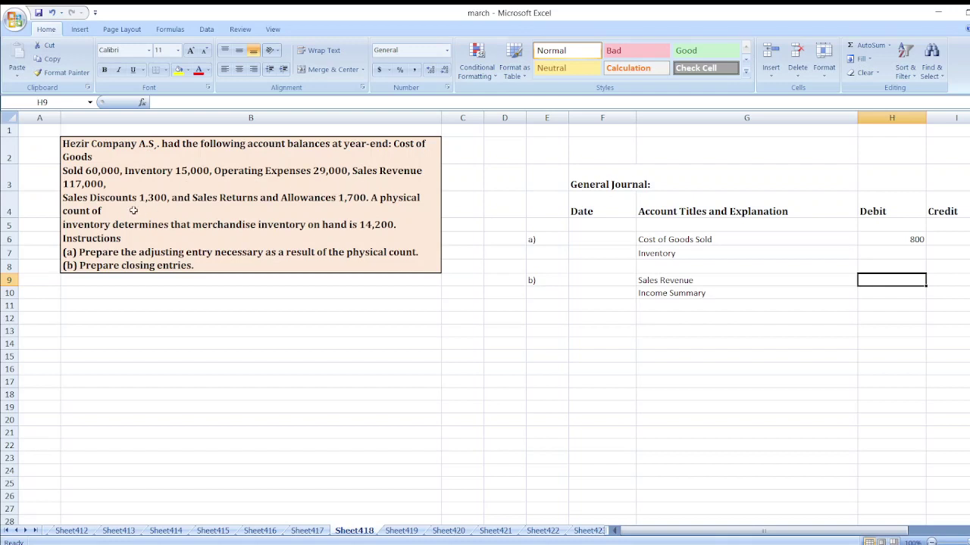
type("$117000")
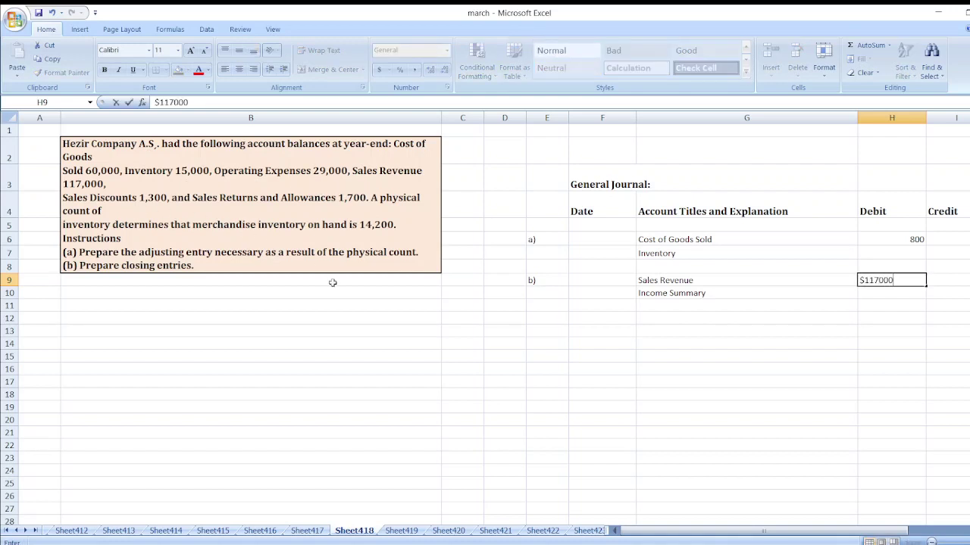
key("Return")
key("Right")
type("$117000")
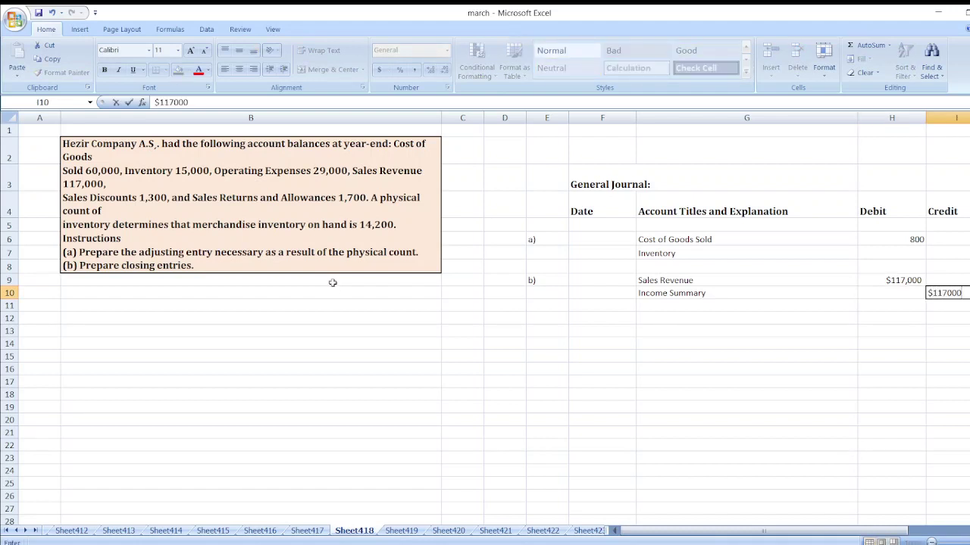
key("Return")
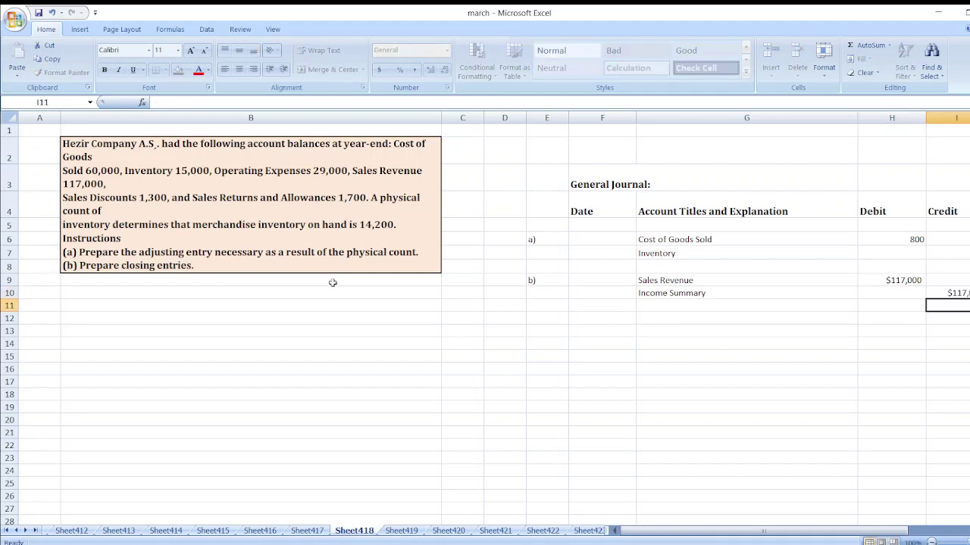
Start the second closing entry with the account titles Income Summary in G12 and Cost of Goods Sold in G13
left_click(681, 321)
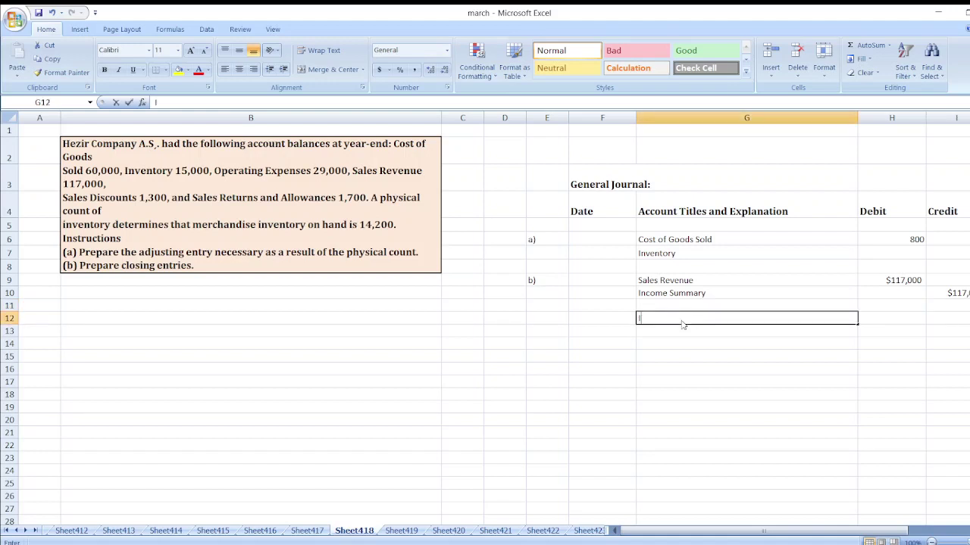
type("Income Summary")
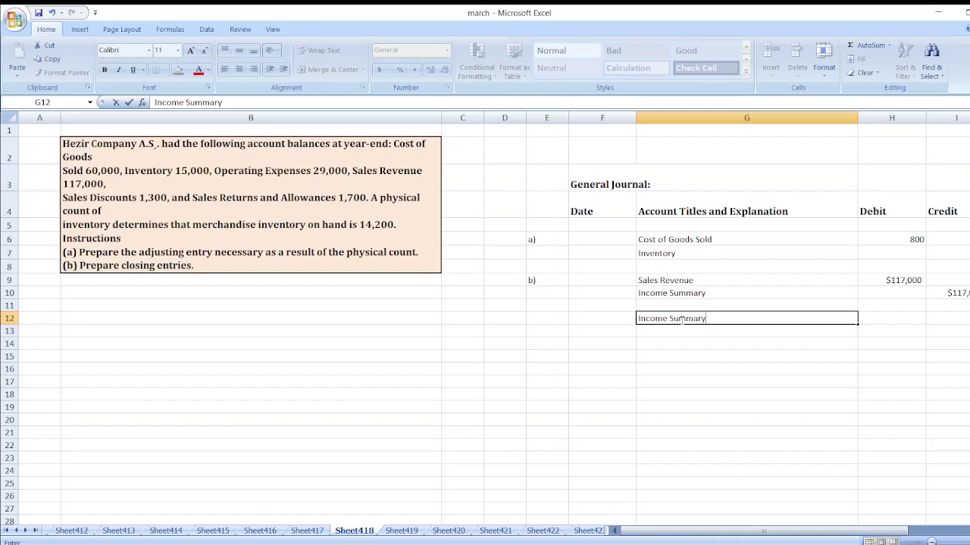
key("Return")
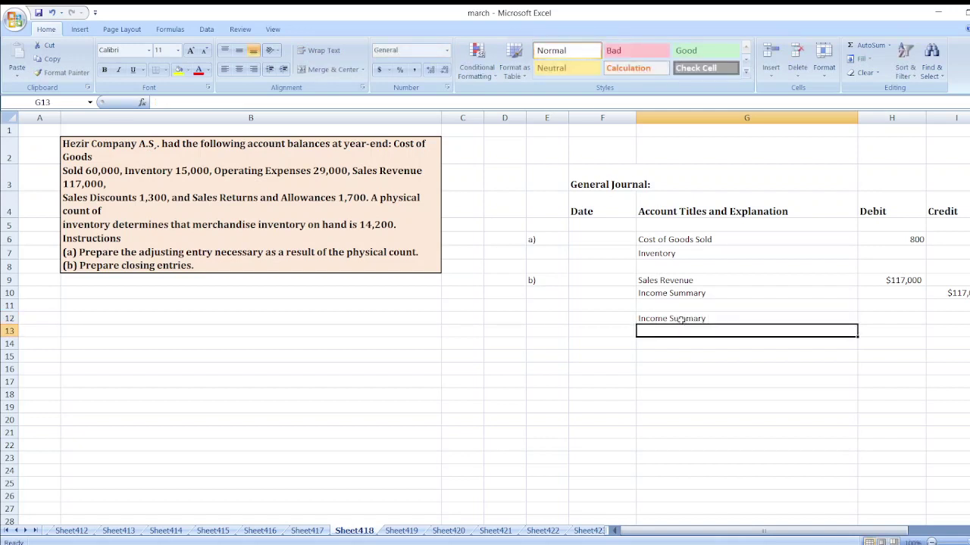
type("Cost of G")
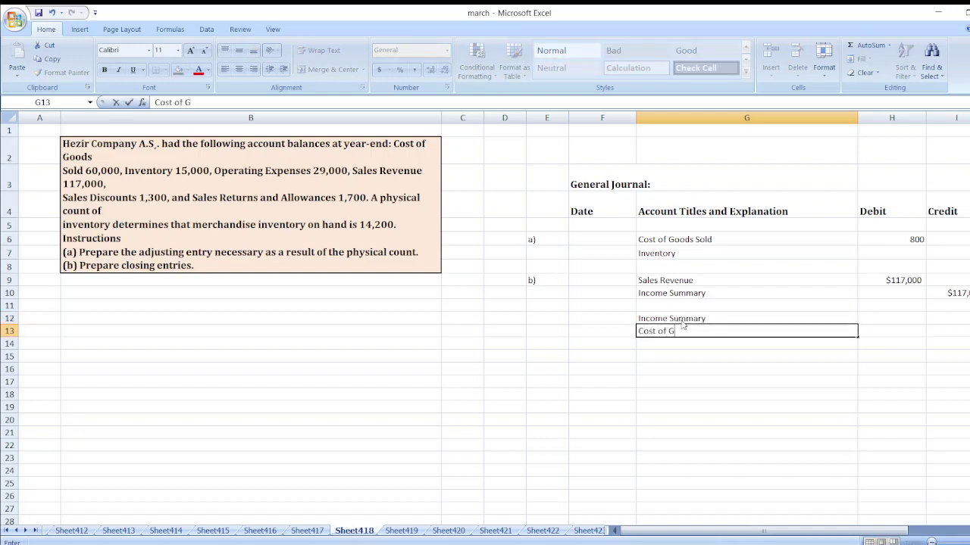
type("oods Sold")
key("Return")
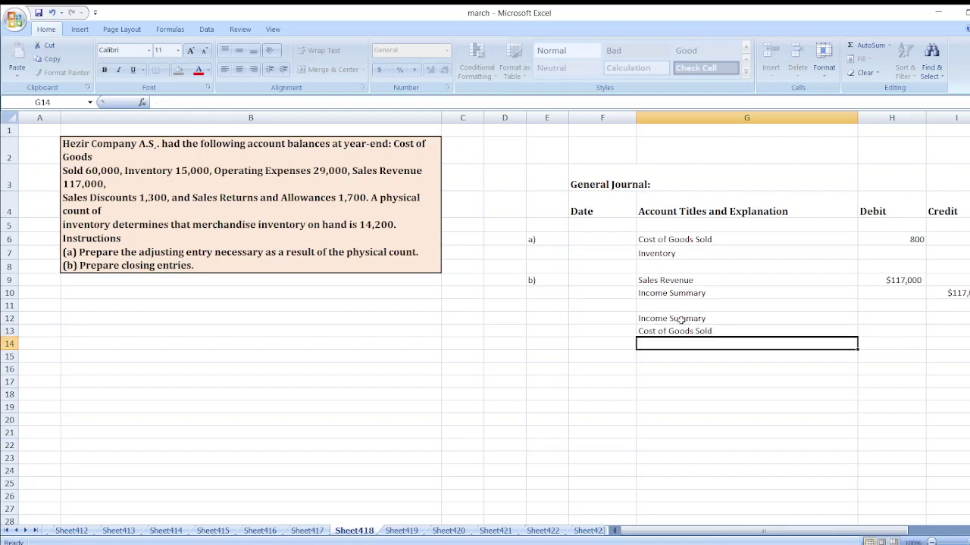
Add the account titles Operating Expenses in G14 and Sales Discount in G15, without any stray character
type("Ope")
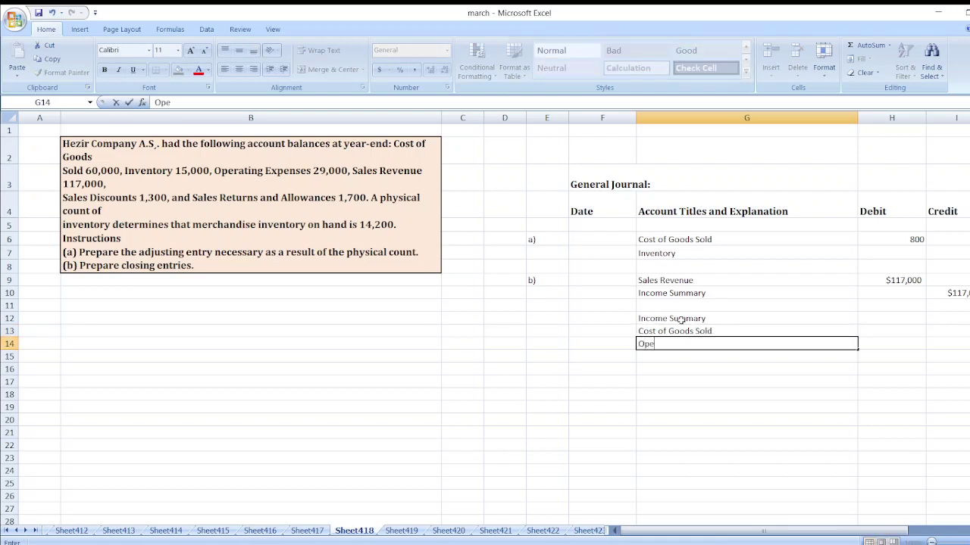
type("rating Expenses")
key("Return")
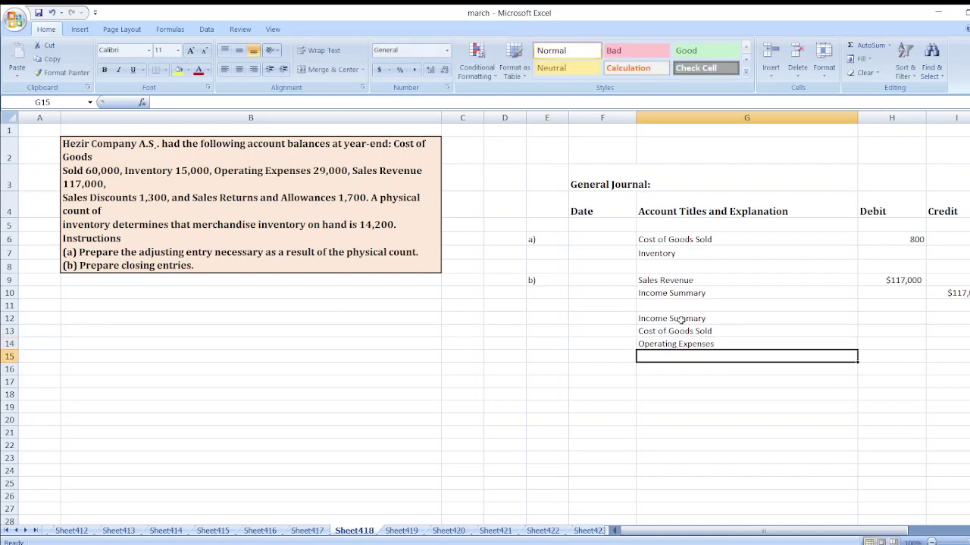
type("SA")
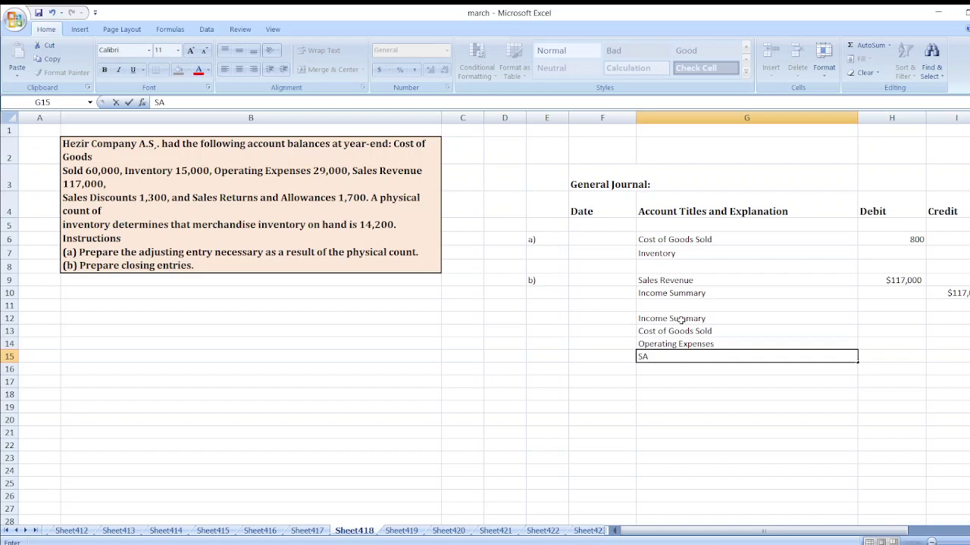
key("BackSpace")
type("ales Discount \\")
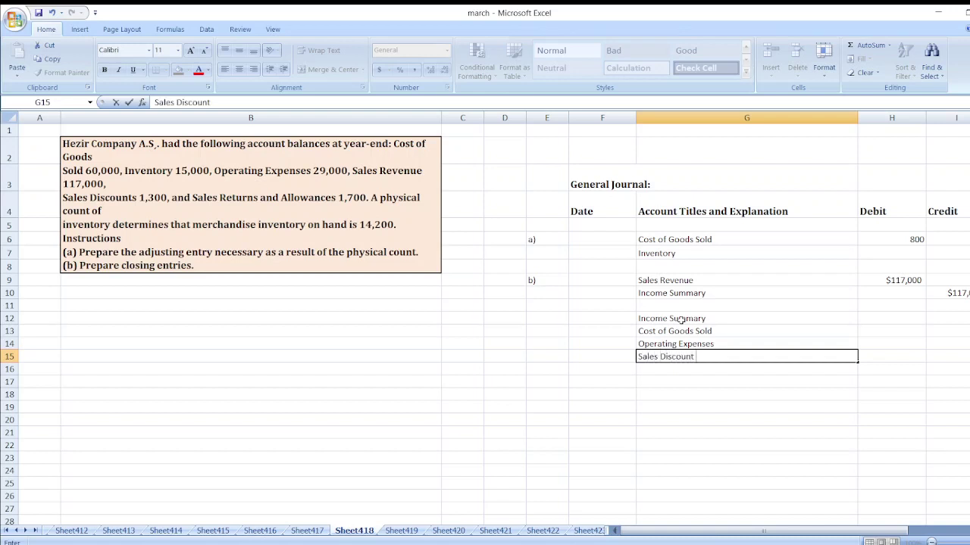
key("Return")
key("Up")
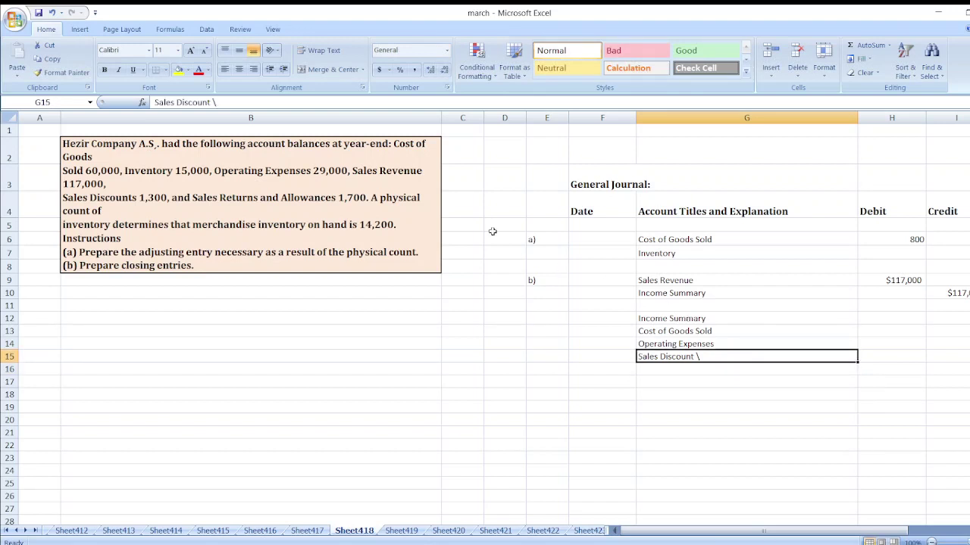
key("F2")
key("BackSpace")
key("Return")
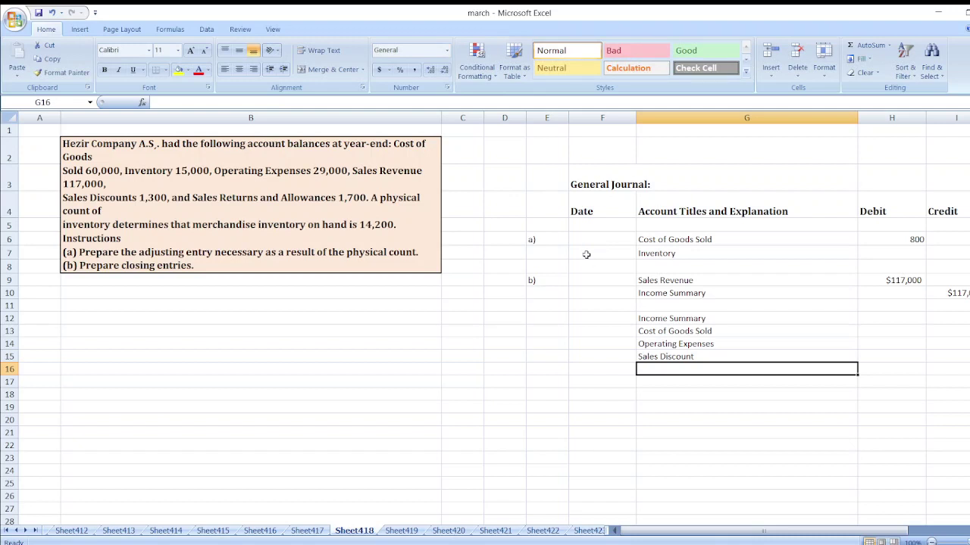
Add the account title Sales Return and Allowances in G16
type("Sales")
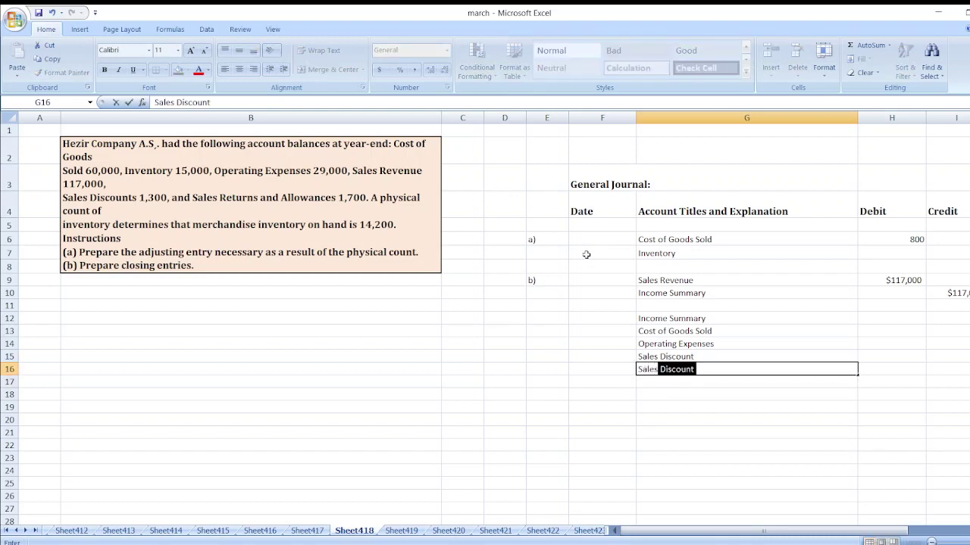
type(" Retr")
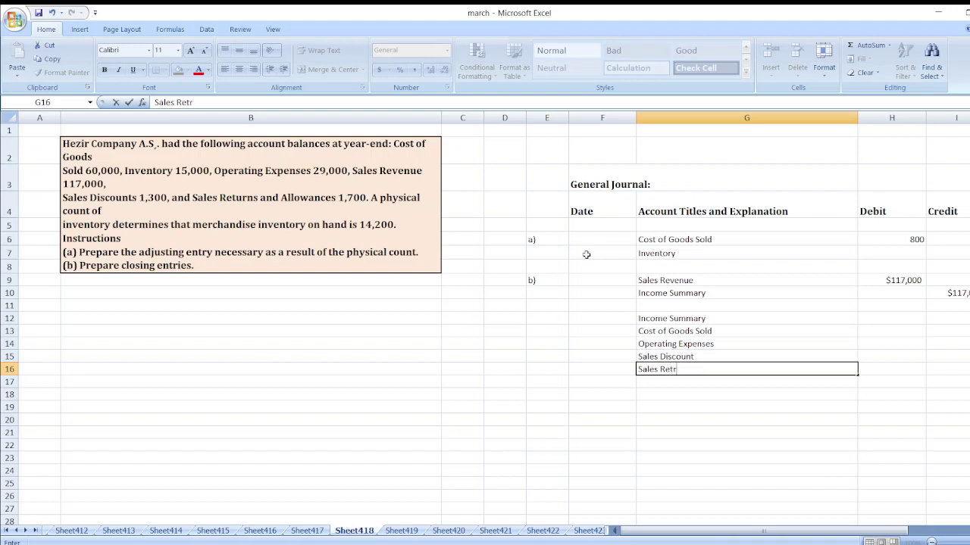
type("urn and Allowances")
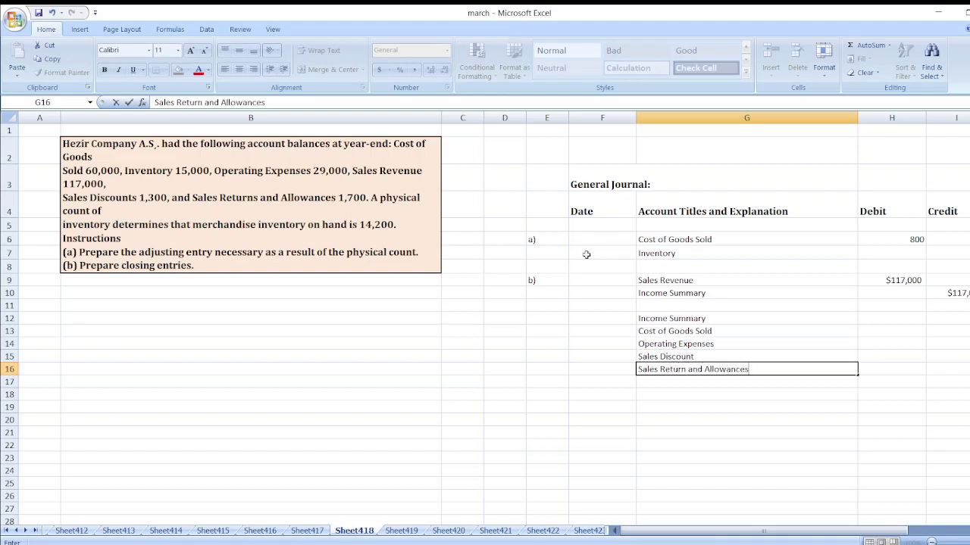
key("Return")
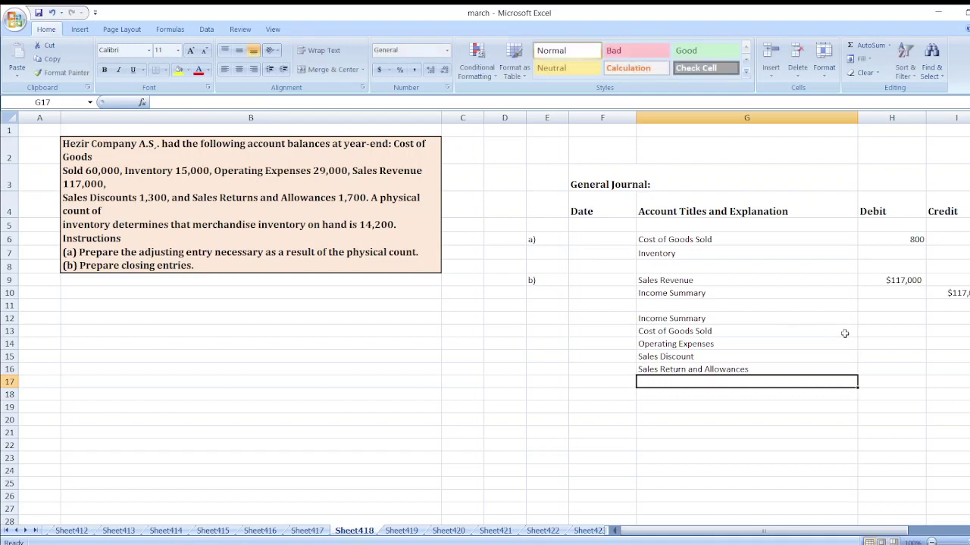
Enter the closing credits =60000+800 for Cost of Goods Sold in I13 and $29000 for Operating Expenses in I14
left_click(934, 334)
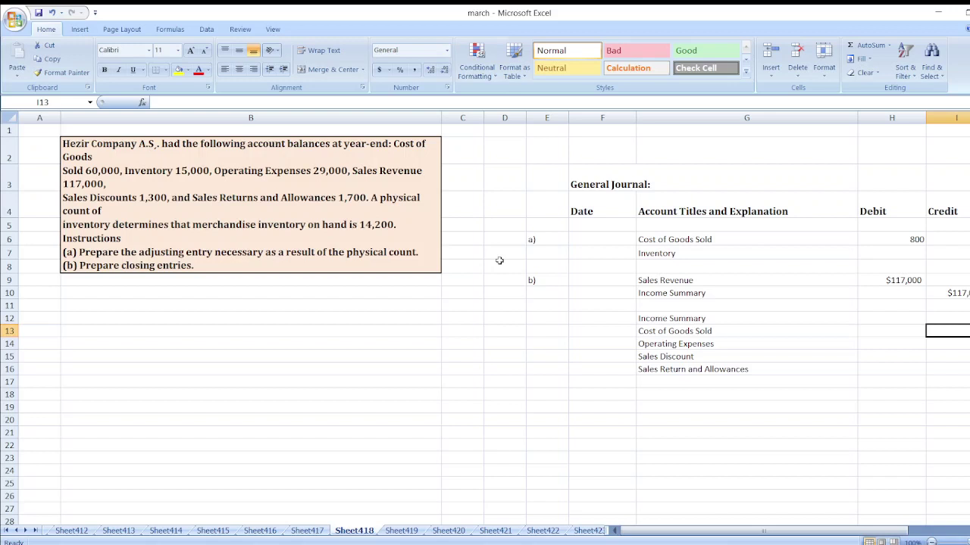
type("=60000")
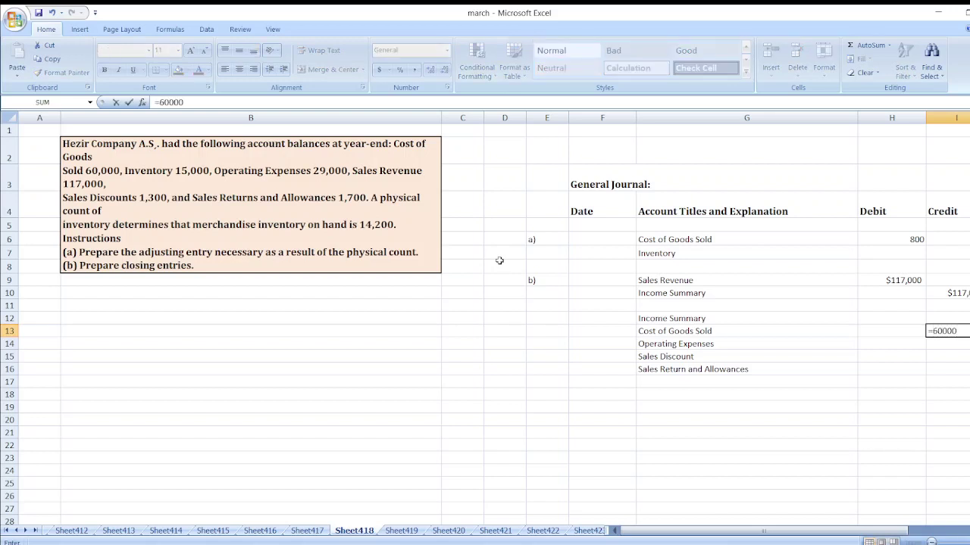
type("+800")
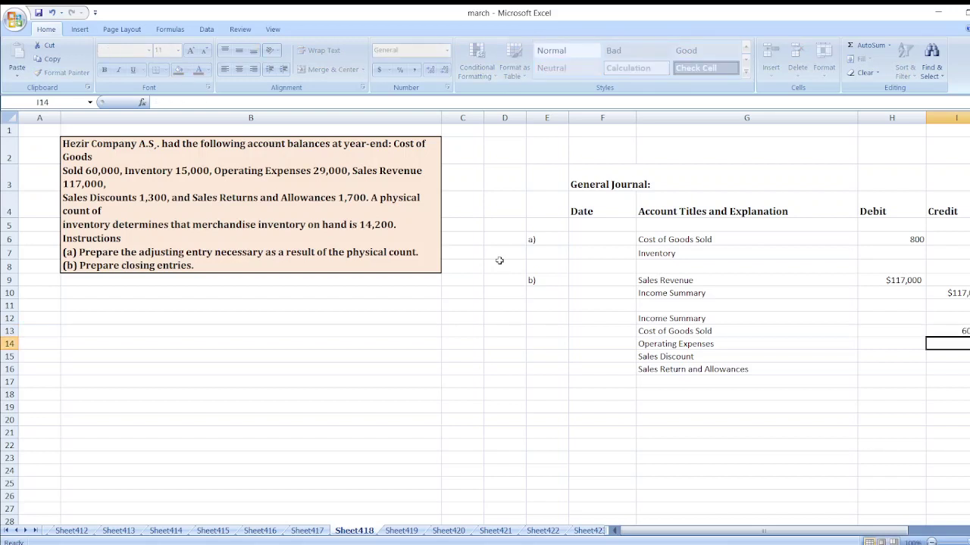
key("Return")
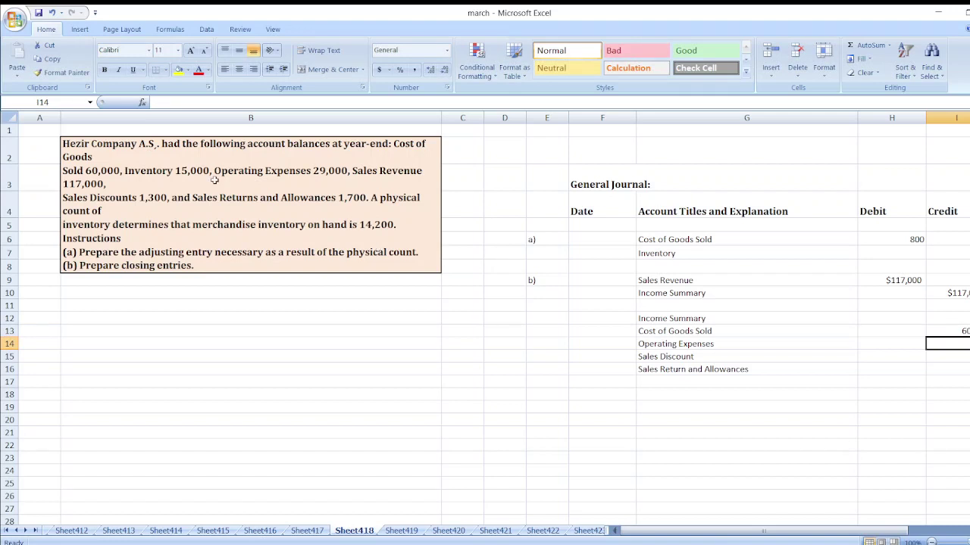
type("$29000")
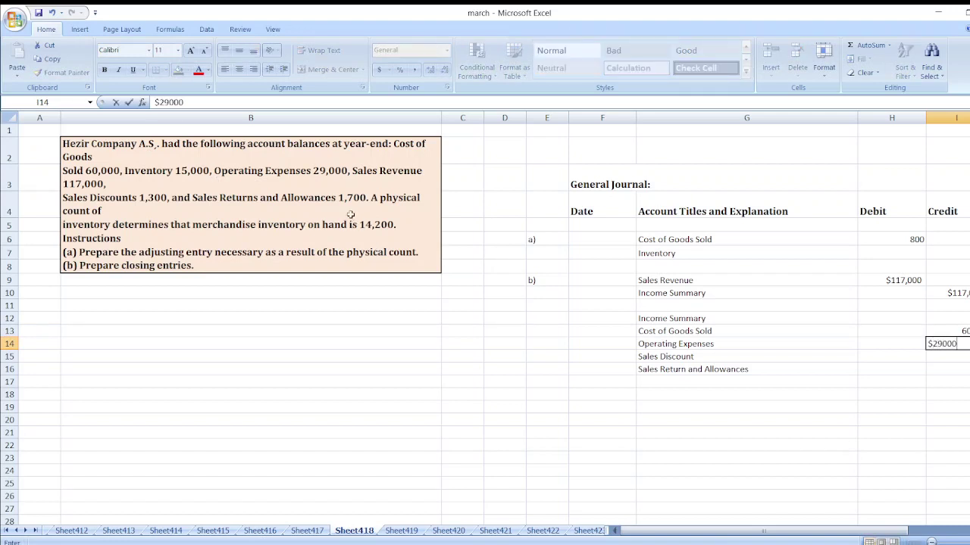
key("Return")
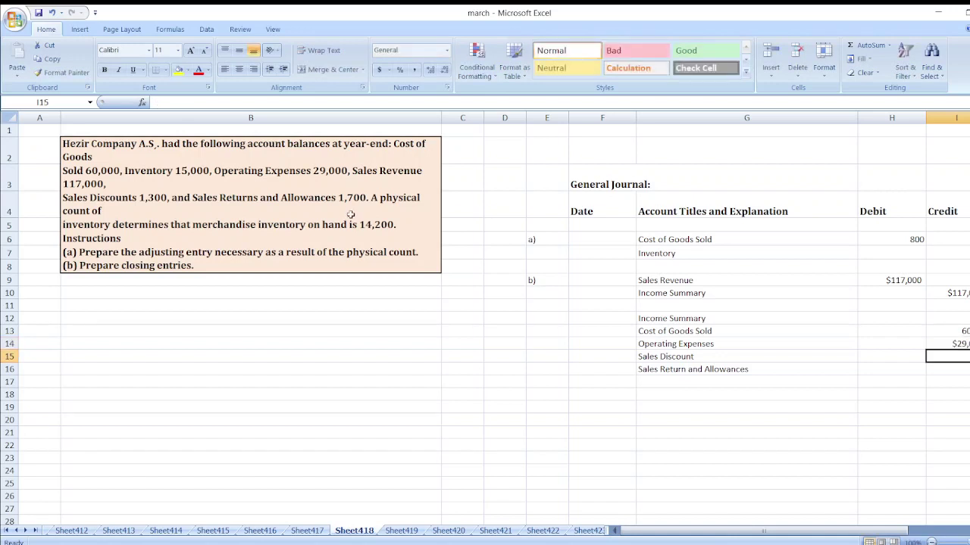
Enter the closing credits $1300 for Sales Discount in I15 and $1,700 for Sales Return and Allowances in I16
type("$1")
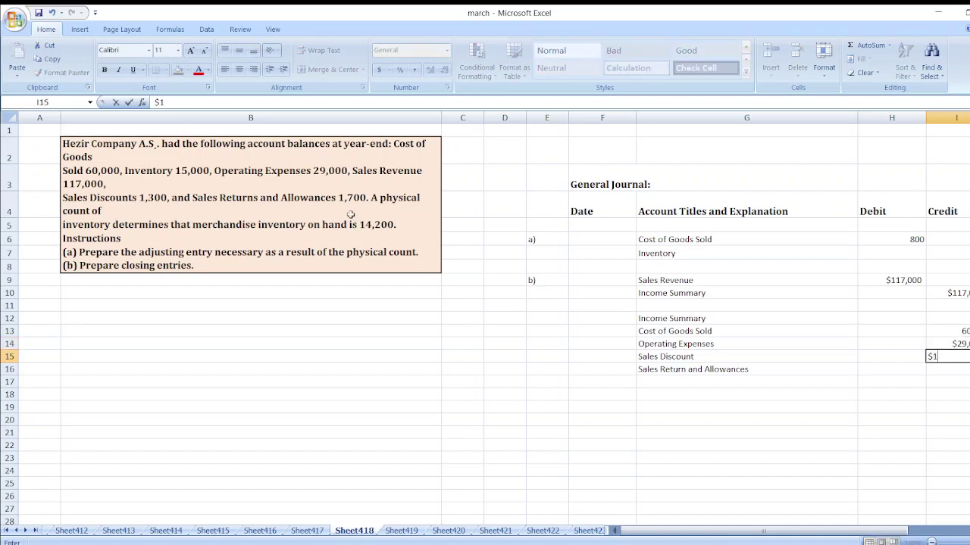
type("300")
key("Return")
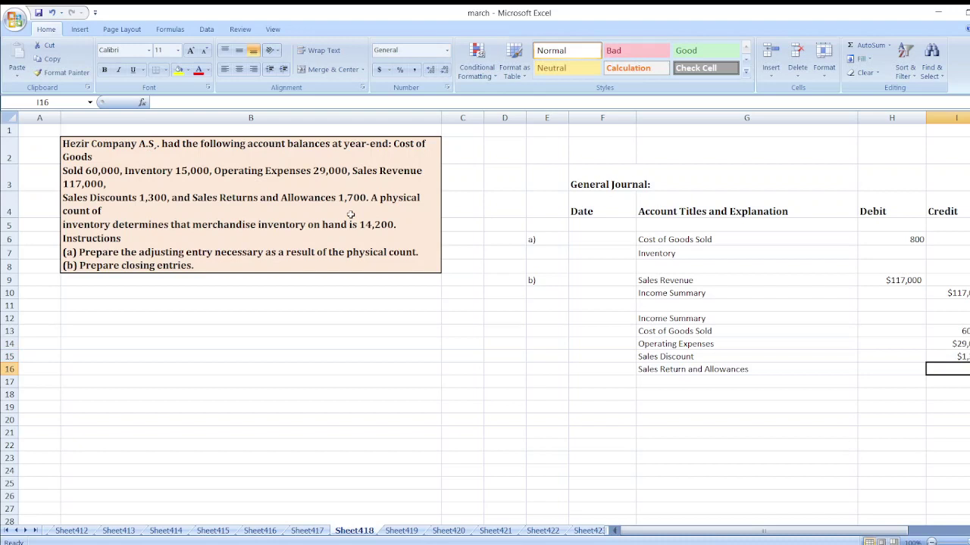
type("$1,700")
key("Return")
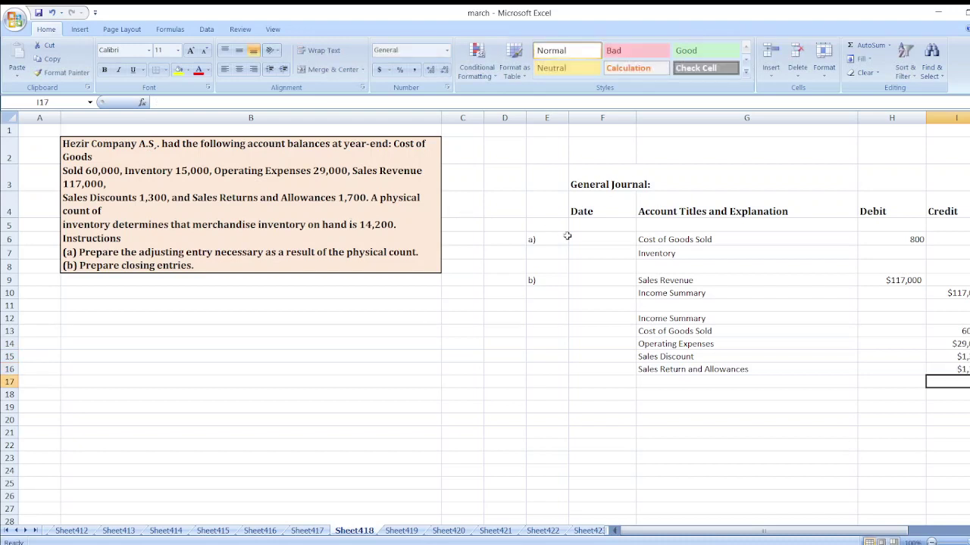
Calculate the Income Summary debit in H12 as the sum of the credits in I13:I16
left_click(881, 319)
type("=sum(")
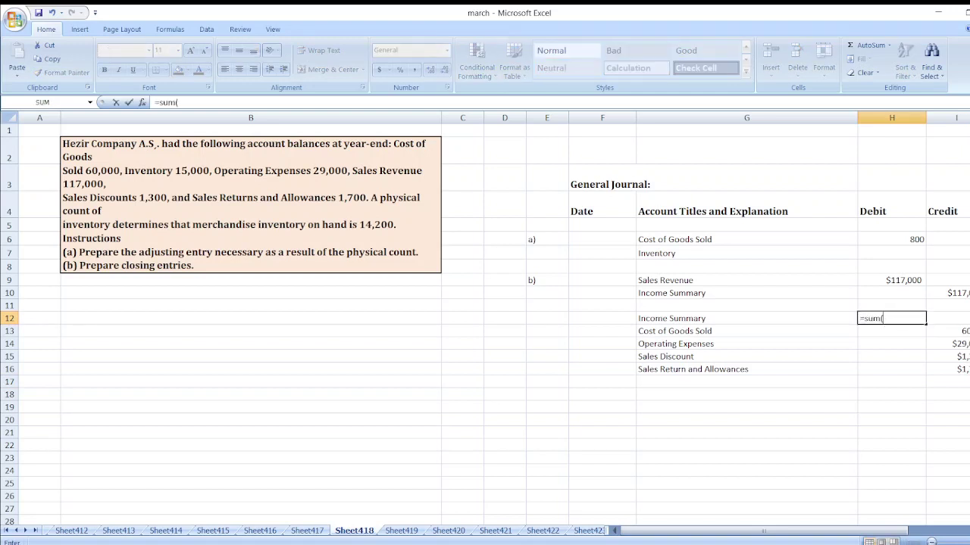
mouse_move(951, 343)
left_mouse_down()
mouse_move(951, 369)
mouse_move(950, 331)
left_mouse_up()
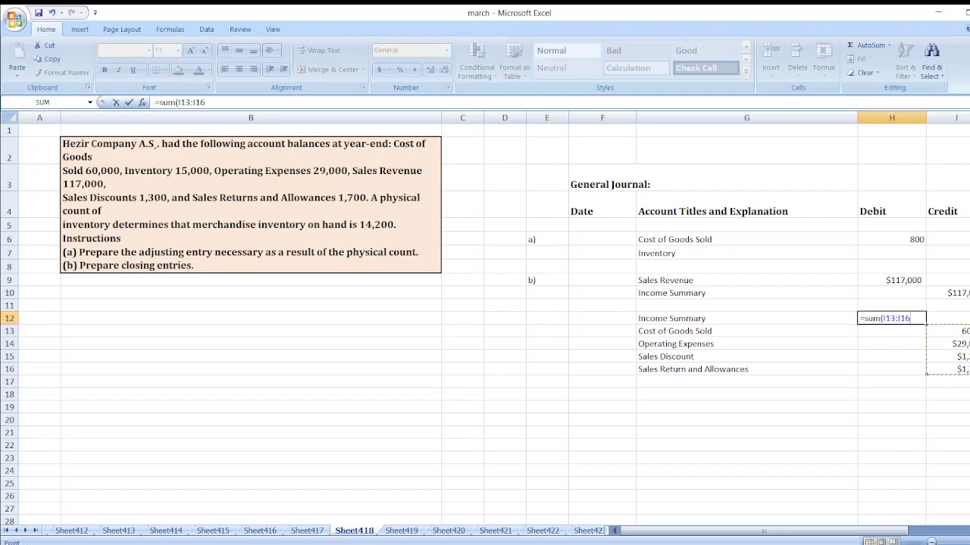
key("Return")
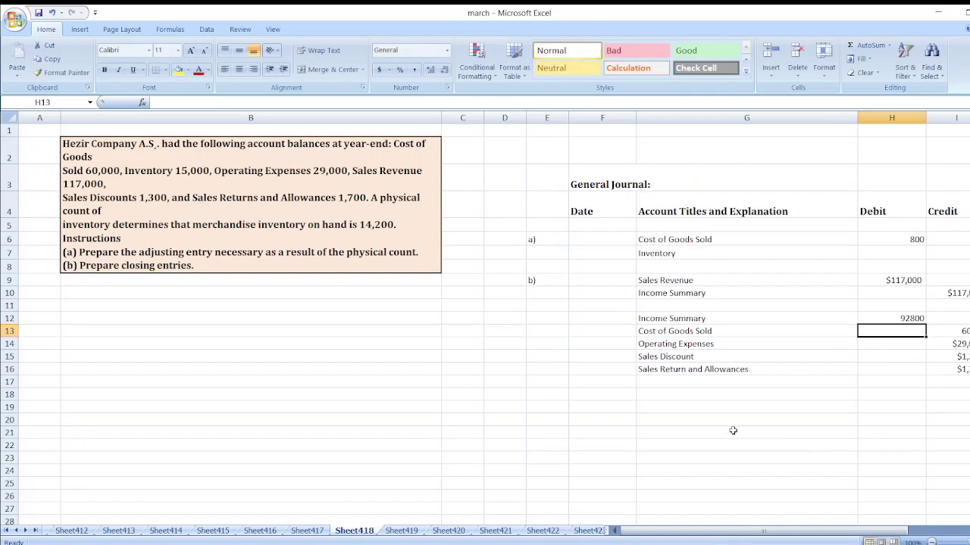
Start the third closing entry with the account titles Income Summary in G18 and Retained Earnings in G19
left_click(686, 395)
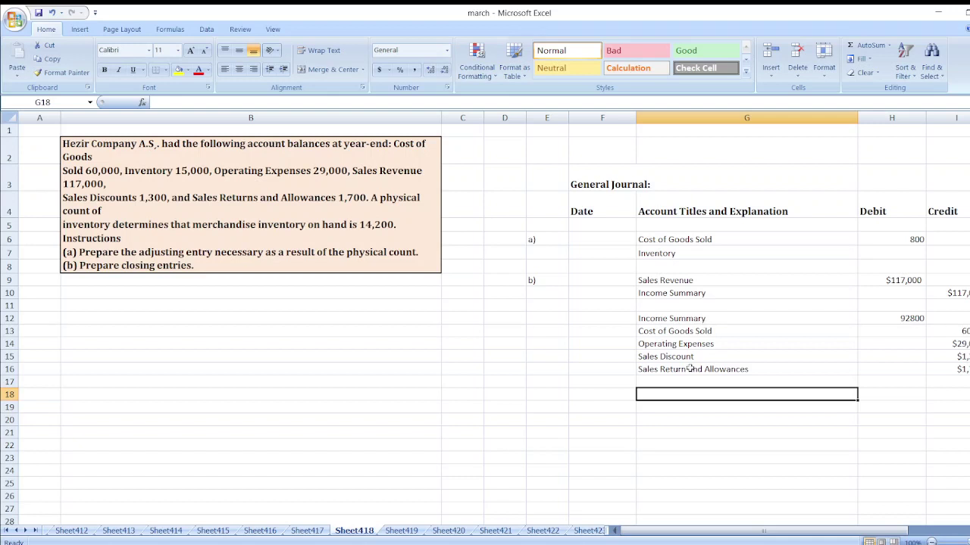
type("Income Sum")
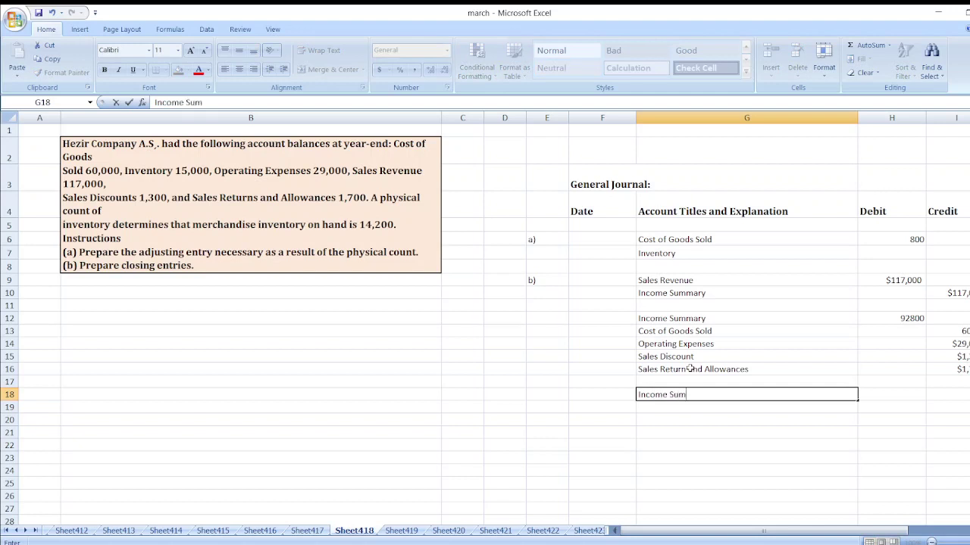
type("mary")
key("Return")
type("R")
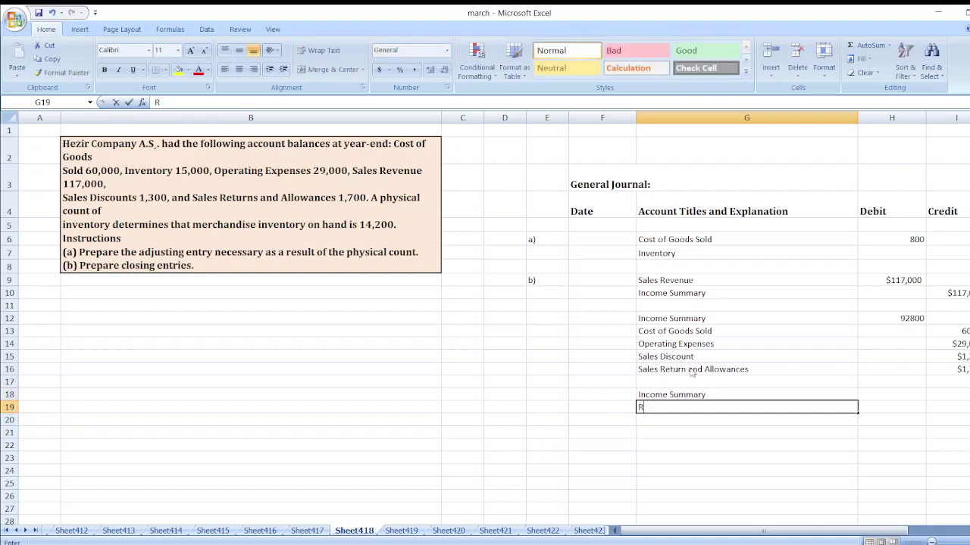
type("etained E")
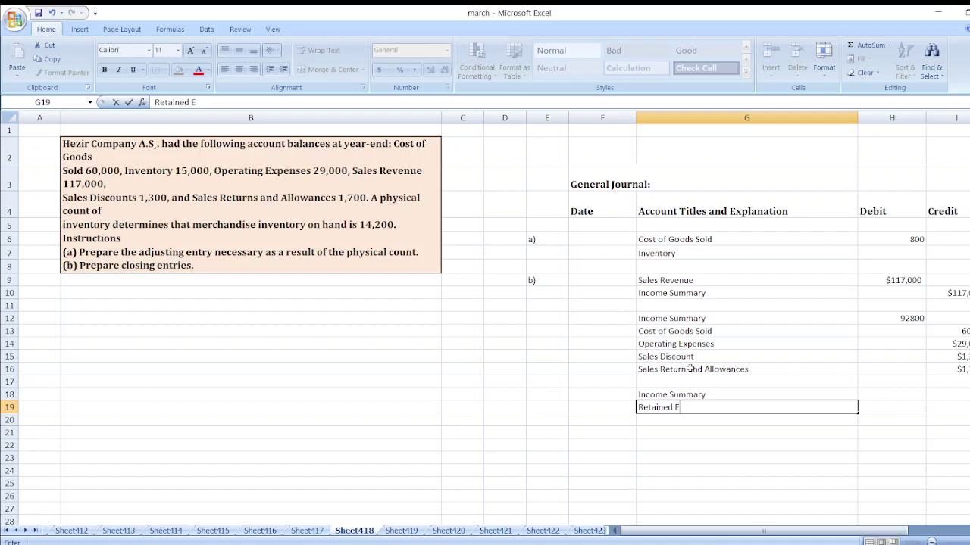
type("arnings")
key("Return")
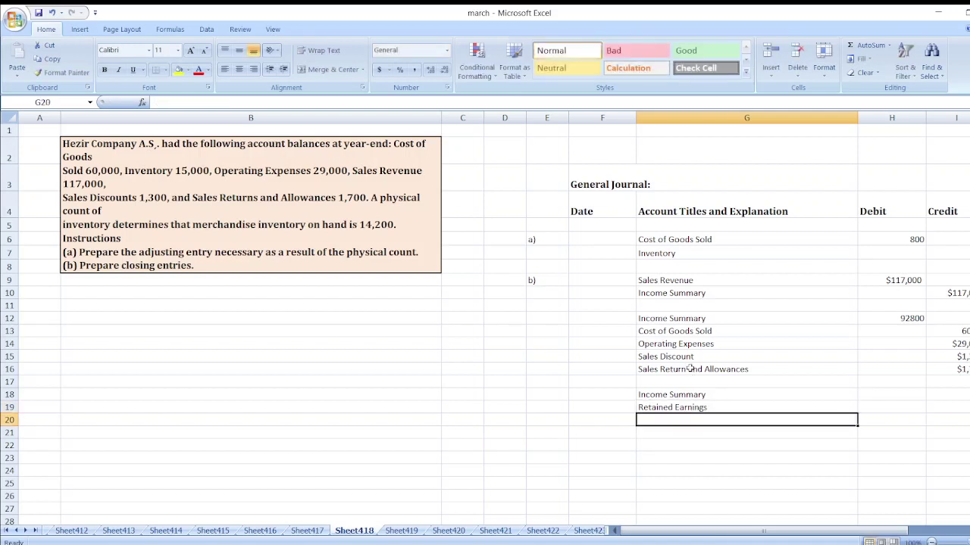
Calculate the Income Summary debit in H18 with the formula =I10-H12
left_click(886, 397)
type("=")
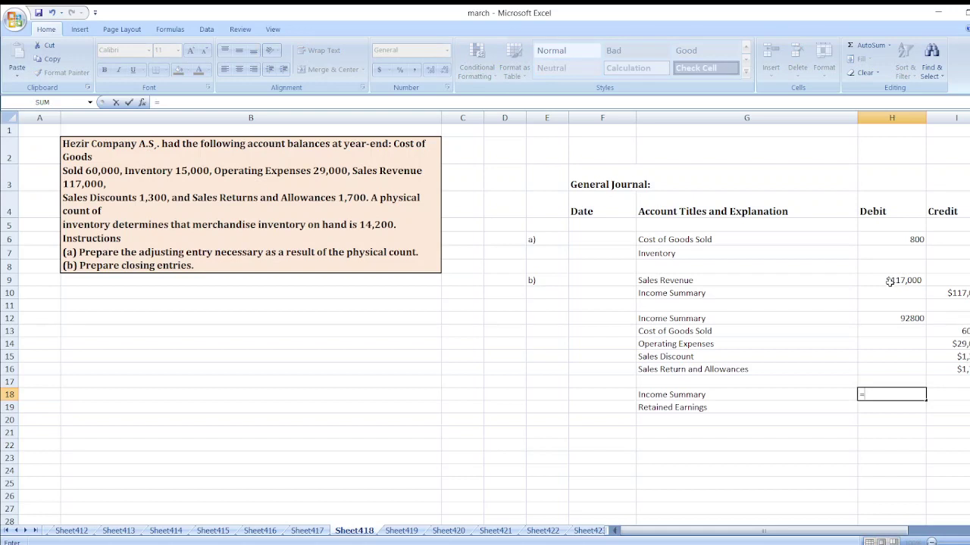
left_click(960, 294)
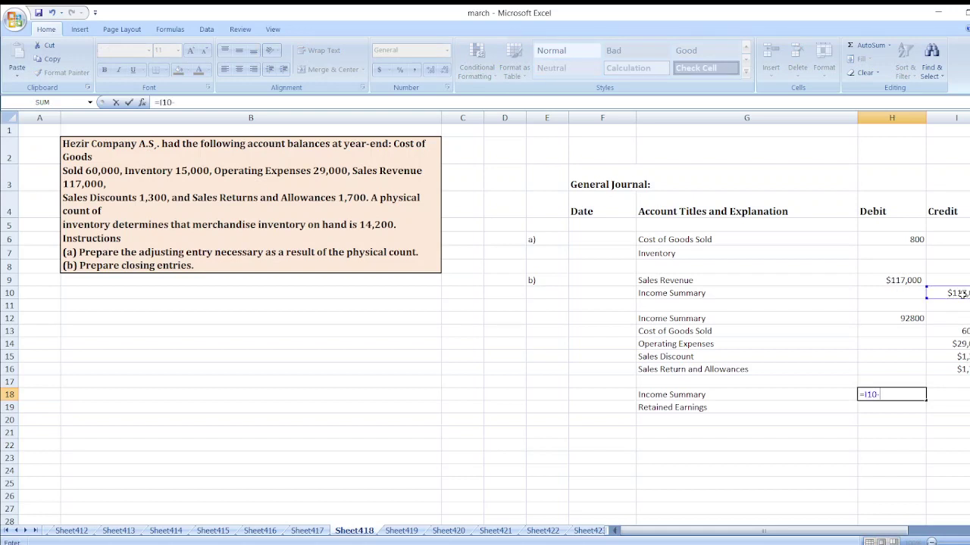
left_click(900, 322)
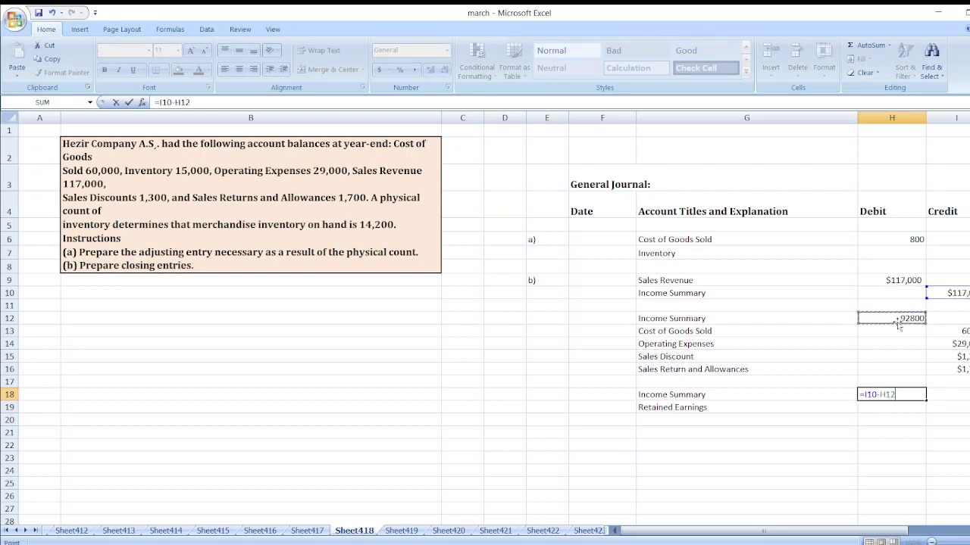
key("Return")
Set the Retained Earnings credit in I19 equal to the Income Summary debit in H18 with a cell reference
left_click(959, 409)
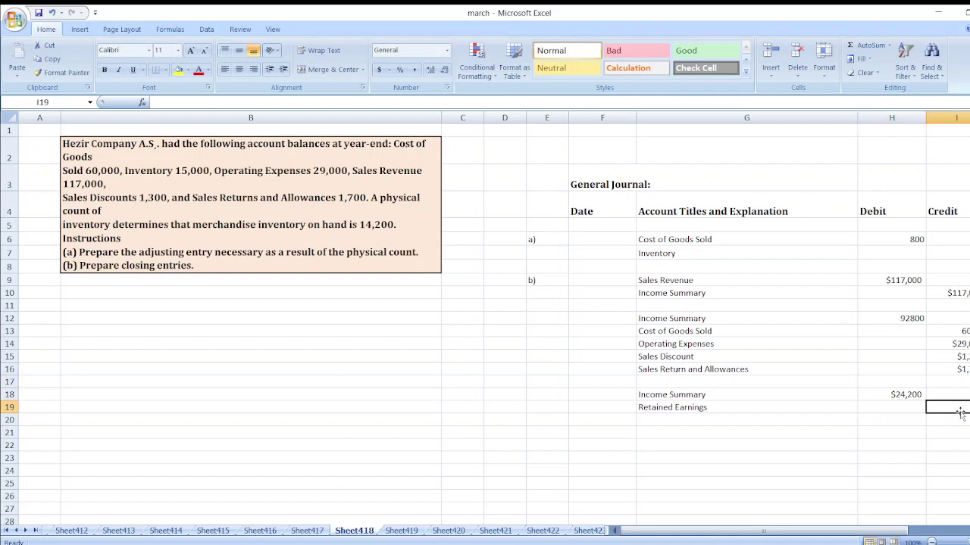
type("=")
key("Up")
key("Return")
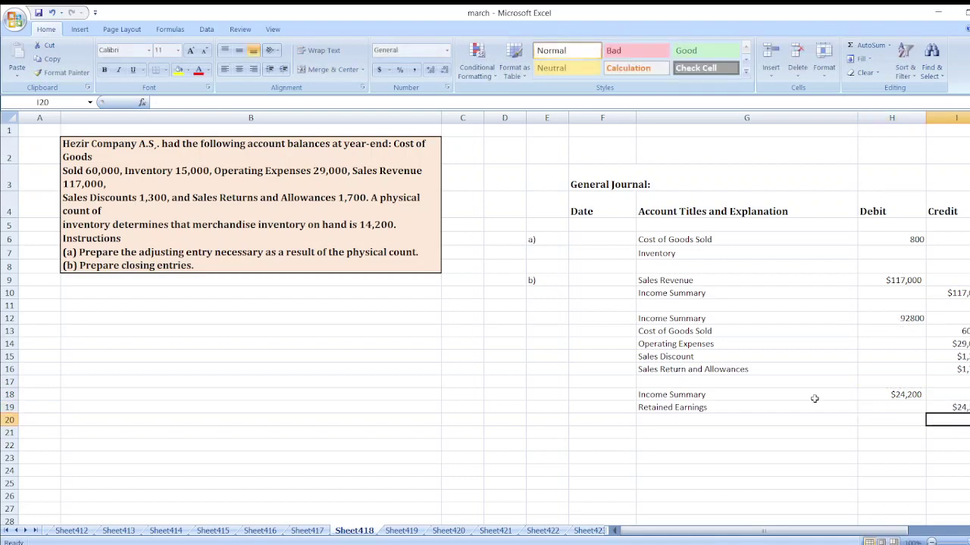